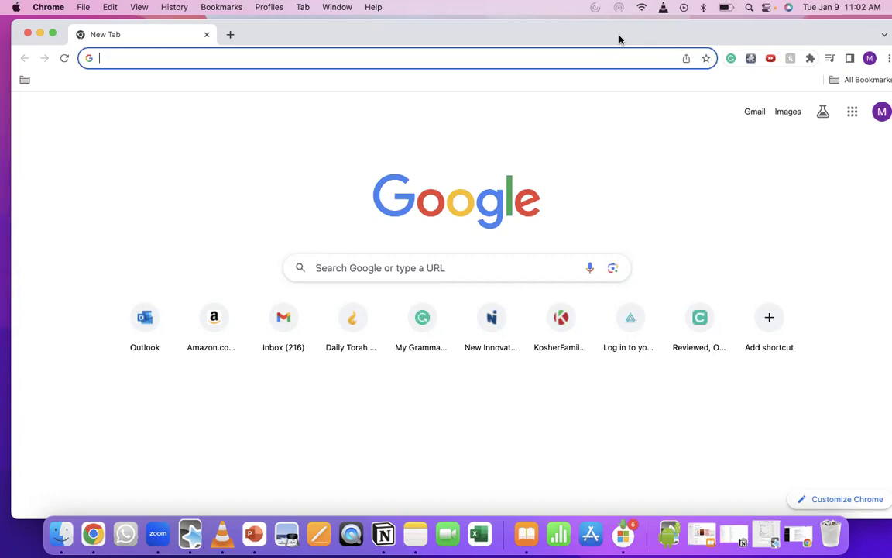
# - Open the scite research assistant at scite.ai/assistant
pyautogui.moveTo(619, 39); pyautogui.dragTo(623, 32)
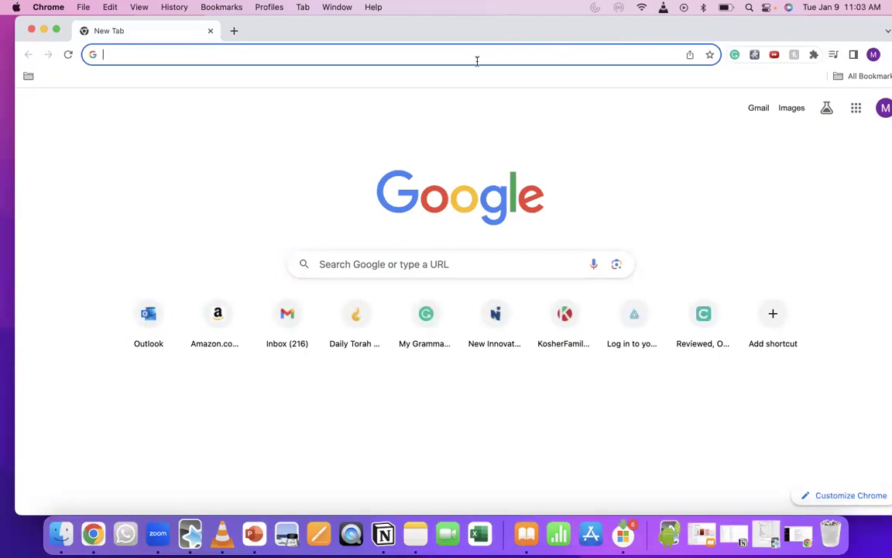
pyautogui.write('scite.ai/assistant')
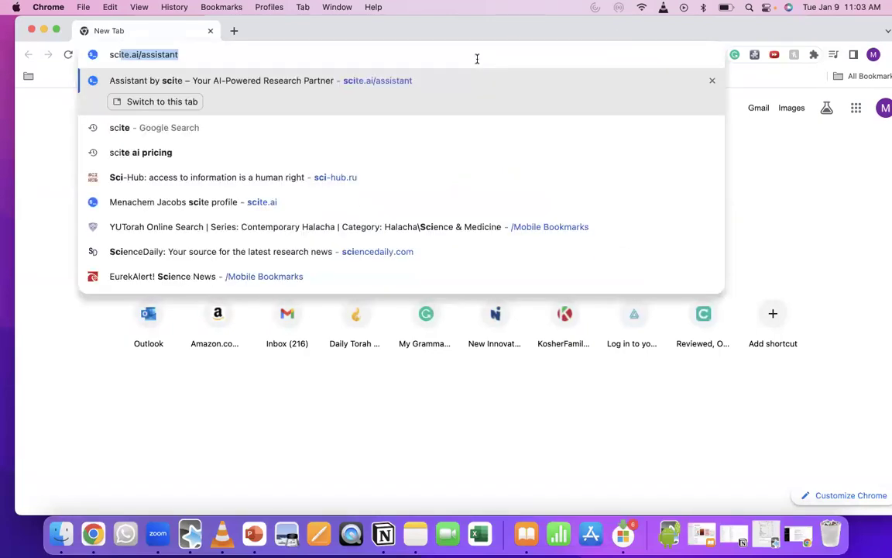
pyautogui.press('Return')
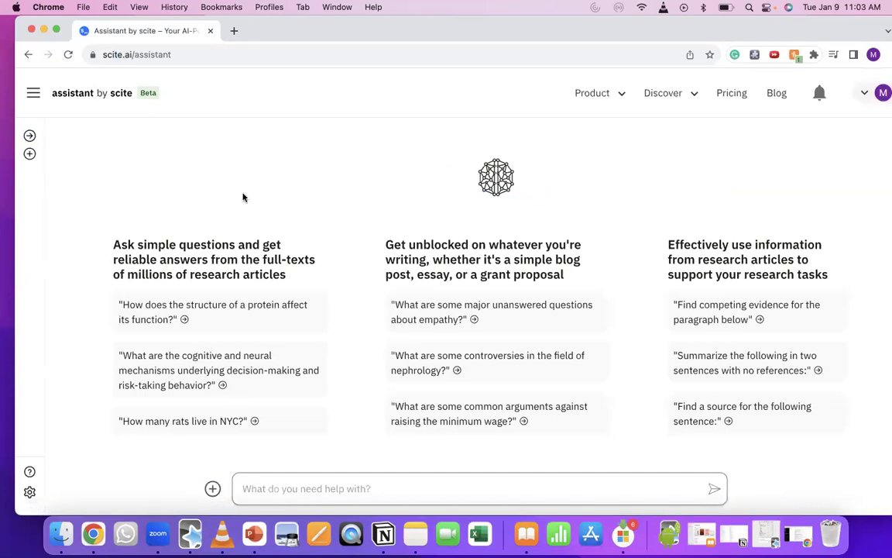
# - Review the monthly and yearly individual plan prices on the scite pricing page, and return to the assistant
pyautogui.click(730, 92)
pyautogui.scroll(-5, 603, 313)
pyautogui.scroll(-1, 606, 314)
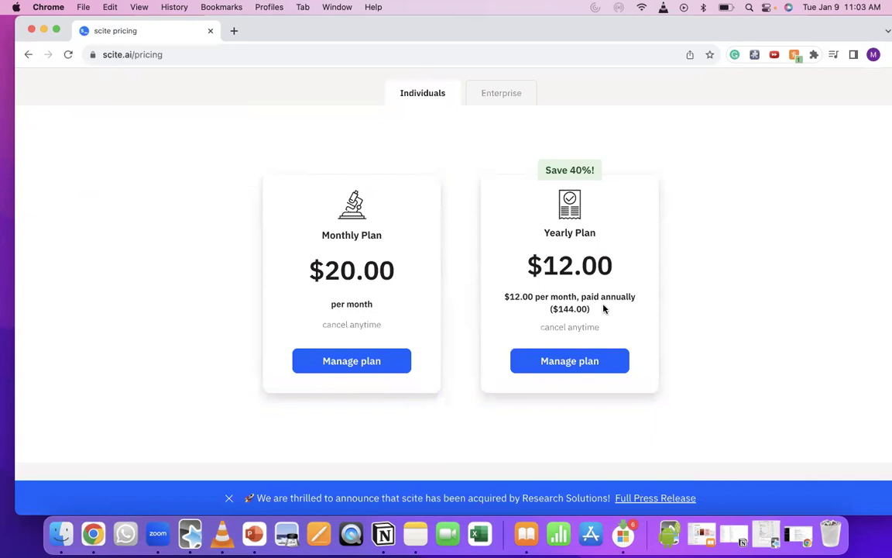
pyautogui.moveTo(528, 249); pyautogui.dragTo(566, 252)
pyautogui.click(589, 313)
pyautogui.click(560, 306)
pyautogui.moveTo(550, 302); pyautogui.dragTo(583, 308)
pyautogui.moveTo(374, 302); pyautogui.dragTo(346, 253)
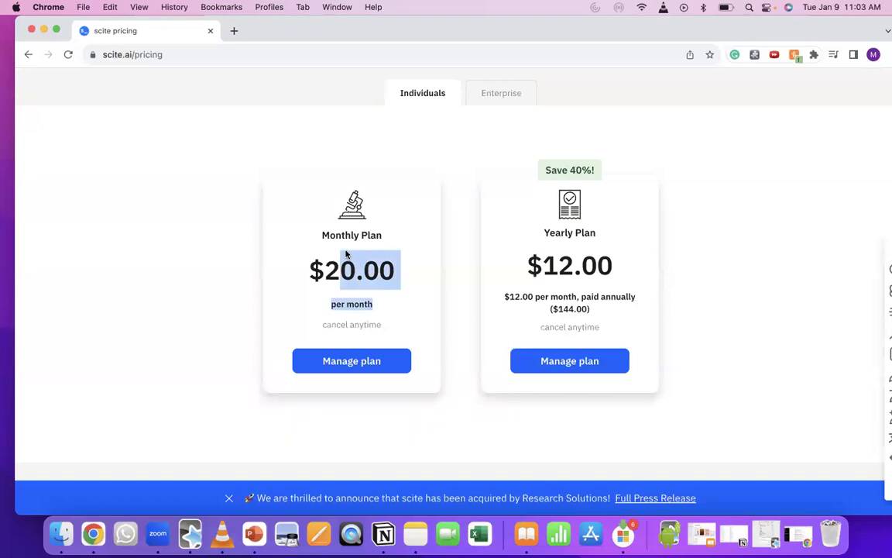
pyautogui.click(29, 56)
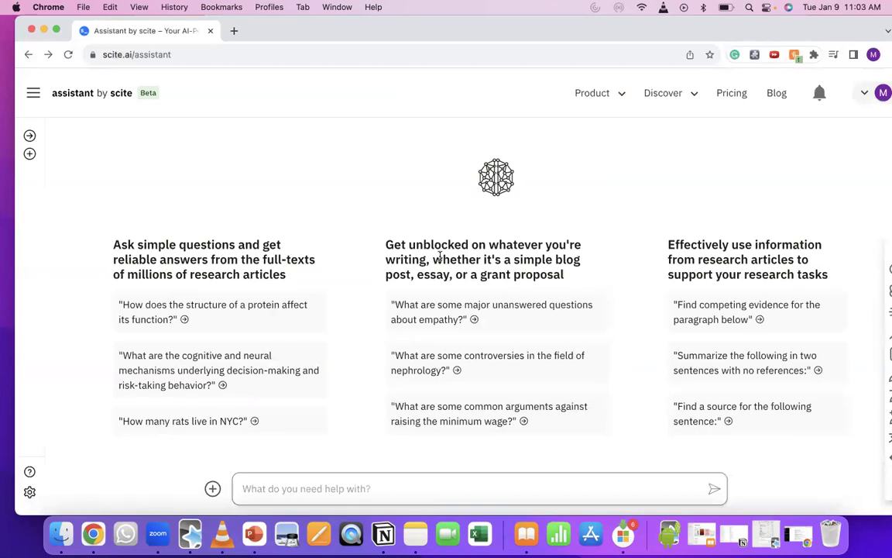
# - Expand the assistant's chat history and look over the past chats and the site's product options
pyautogui.click(35, 95)
pyautogui.scroll(-5, 105, 442)
pyautogui.scroll(-5, 105, 443)
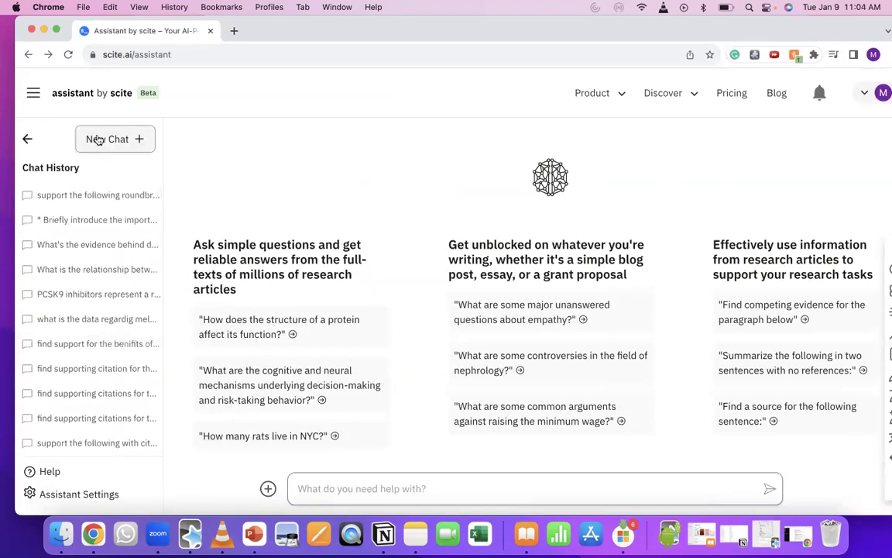
pyautogui.click(35, 92)
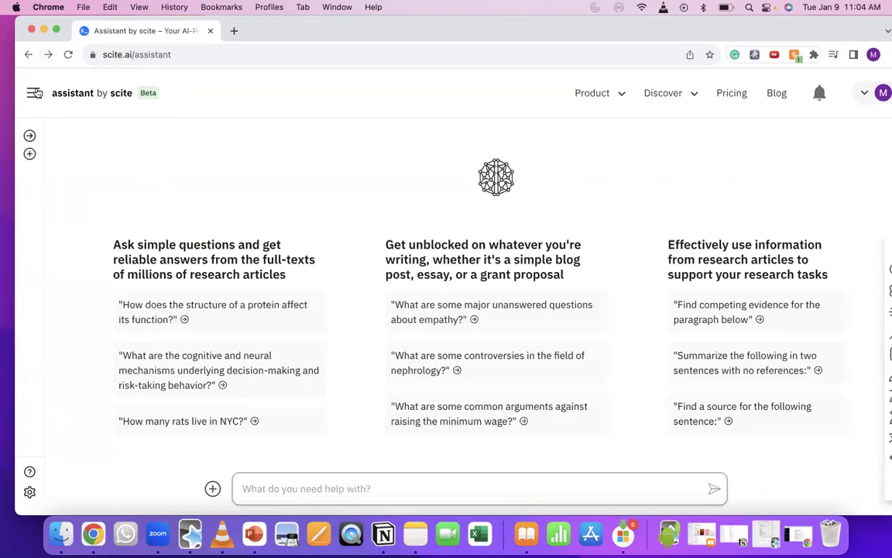
pyautogui.click(35, 92)
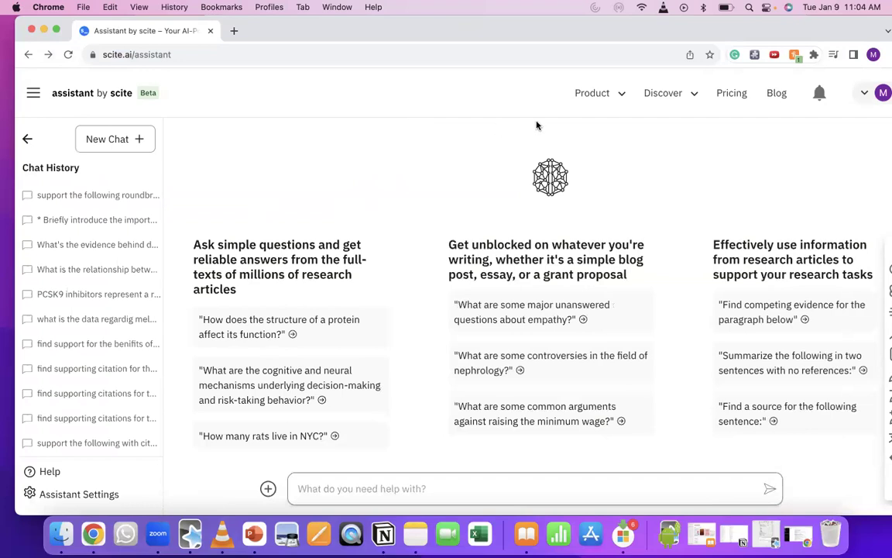
pyautogui.click(591, 96)
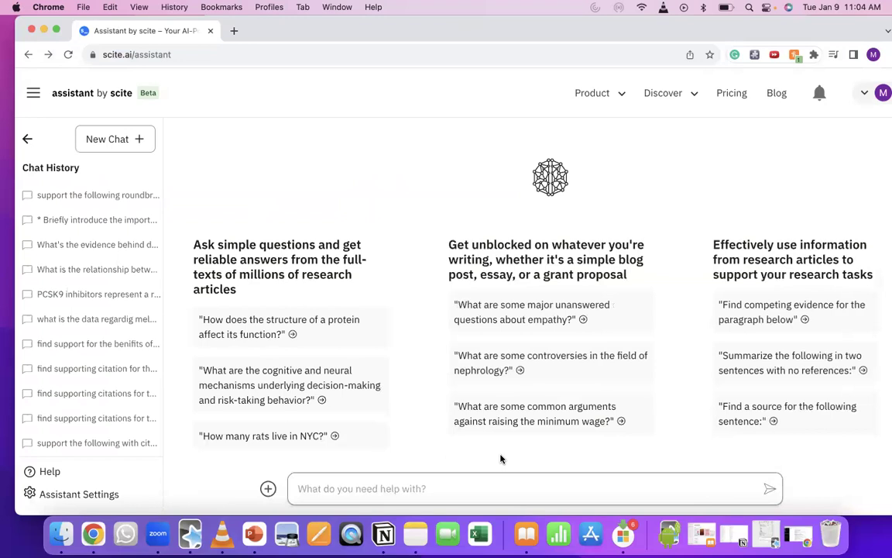
# - Draft a question in the new chat asking what the rate of magnesium deficiency is
pyautogui.click(439, 484)
pyautogui.write('what are the')
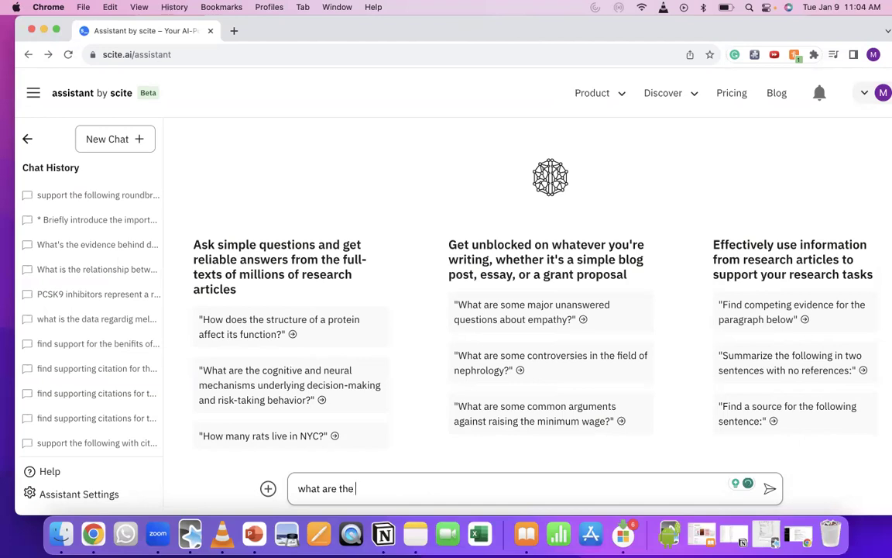
pyautogui.press('BackSpace')
pyautogui.press('BackSpace')
pyautogui.press('BackSpace')
pyautogui.press('BackSpace')
pyautogui.press('BackSpace')
pyautogui.press('BackSpace')
pyautogui.press('BackSpace')
pyautogui.press('BackSpace')
pyautogui.write('is the')
pyautogui.write(' level of')
pyautogui.moveTo(390, 486); pyautogui.dragTo(347, 490)
pyautogui.write('rate of magnesi')
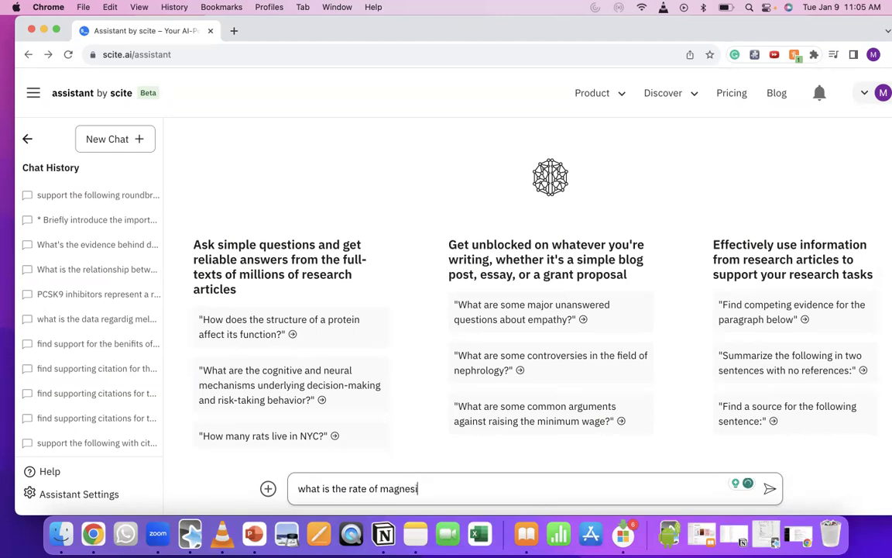
pyautogui.write('um deficieny in')
pyautogui.press('BackSpace')
pyautogui.press('BackSpace')
pyautogui.press('BackSpace')
pyautogui.press('BackSpace')
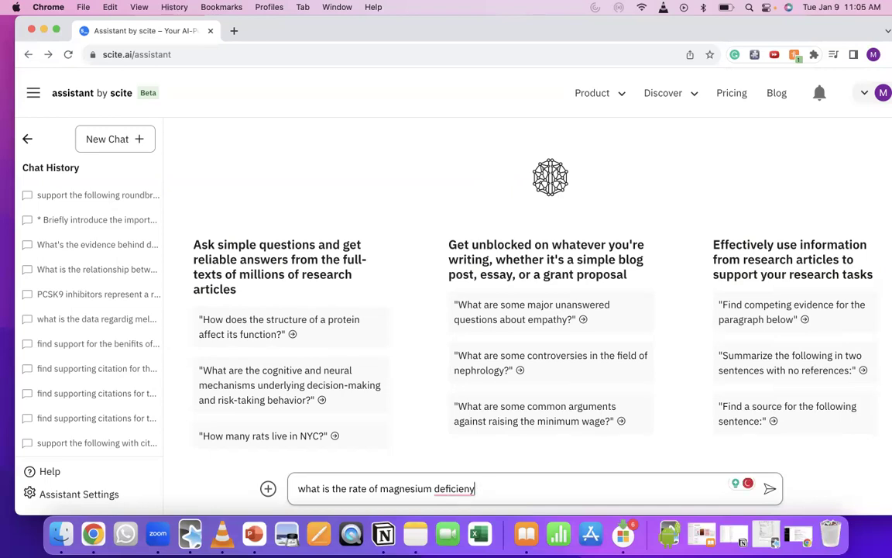
# - Correct the draft's capitalization and spelling to "What is the rate of magnesium deficiency?" and submit it
pyautogui.write('?')
pyautogui.click(307, 488)
pyautogui.click(308, 425)
pyautogui.click(469, 488)
pyautogui.click(480, 425)
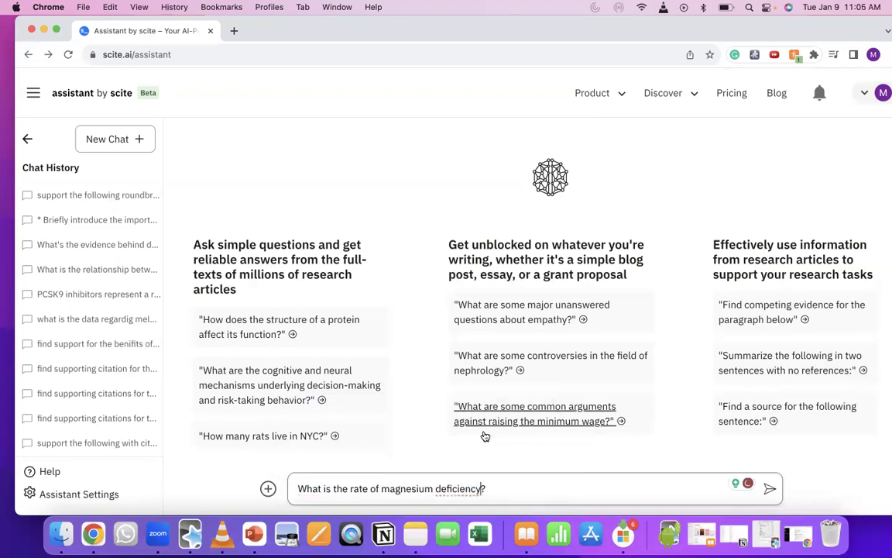
pyautogui.press('Return')
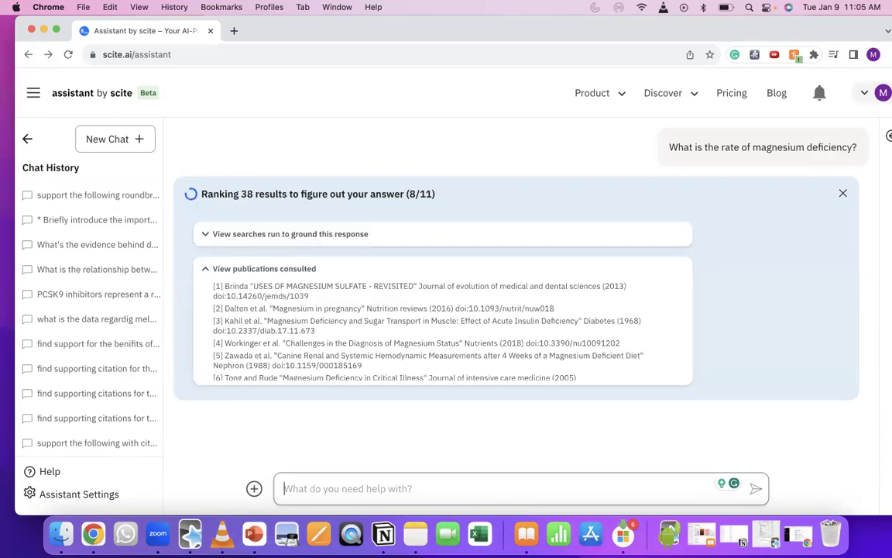
# - Inspect the source excerpt behind the first 2018 citation in the magnesium deficiency answer
pyautogui.moveTo(299, 194); pyautogui.dragTo(434, 194)
pyautogui.click(434, 194)
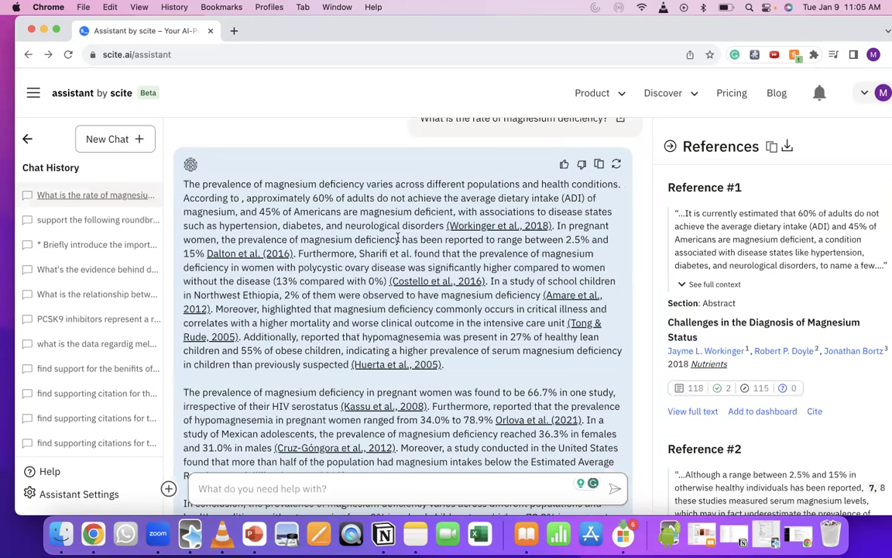
pyautogui.moveTo(474, 225)
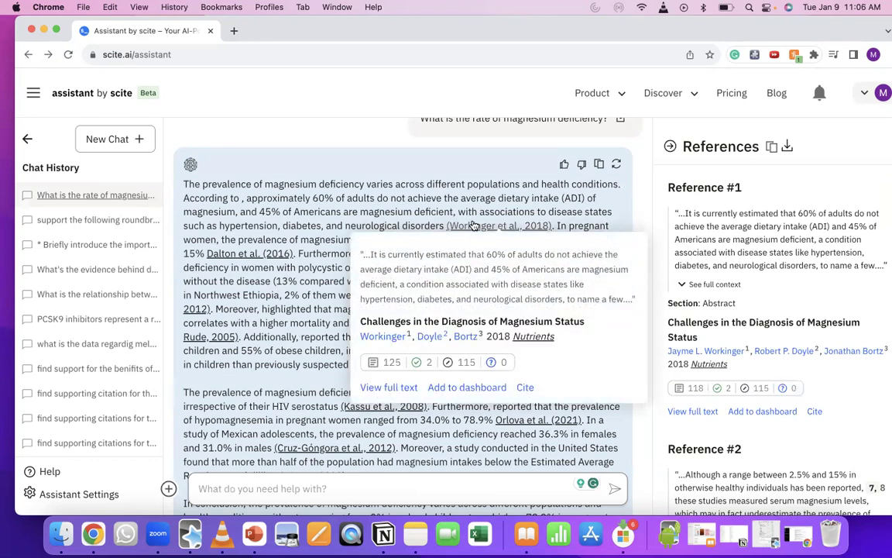
pyautogui.moveTo(361, 253); pyautogui.dragTo(490, 295)
pyautogui.click(463, 249)
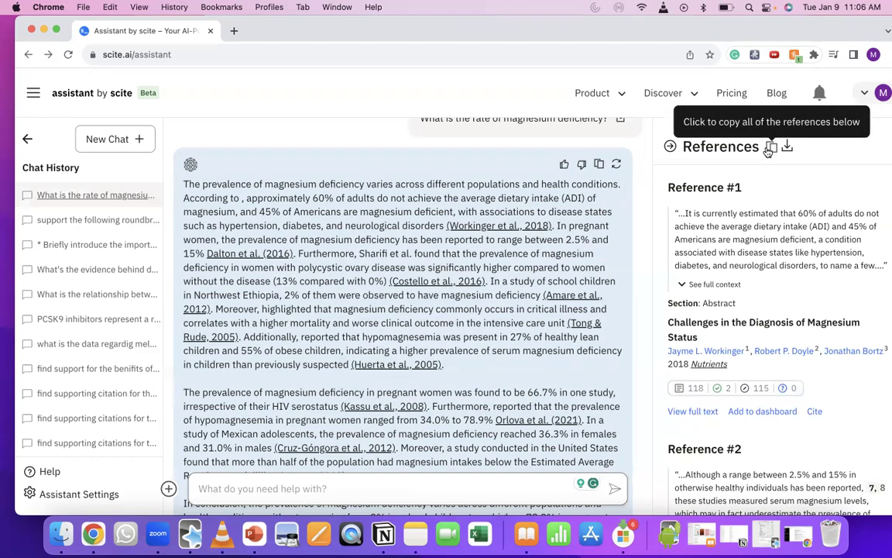
# - Read through the full magnesium deficiency answer, from its opening paragraph to its conclusion, noting the cited studies
pyautogui.scroll(-2, 310, 295)
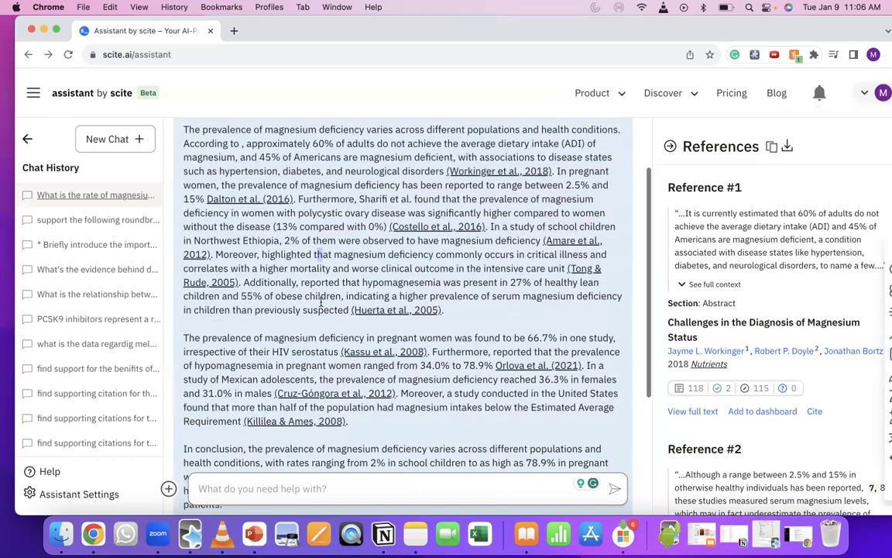
pyautogui.scroll(-5, 322, 308)
pyautogui.scroll(4, 322, 308)
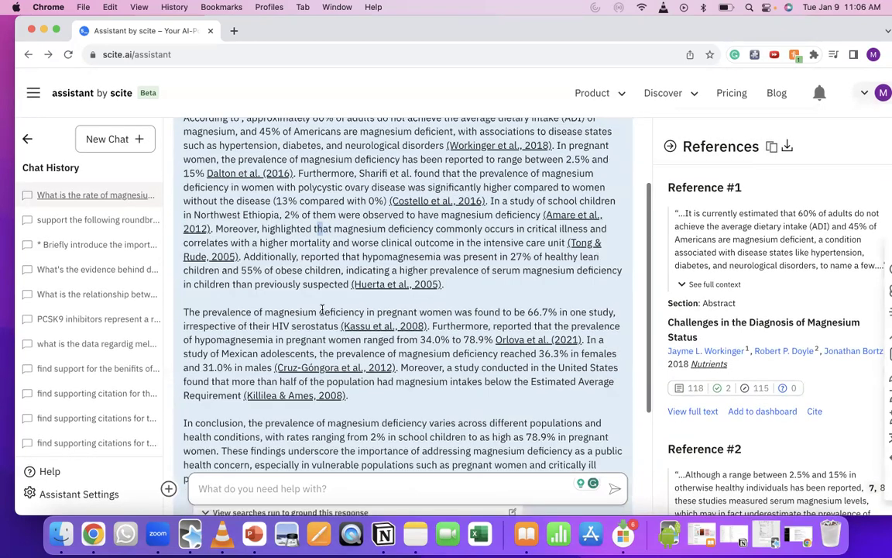
pyautogui.scroll(4, 322, 308)
pyautogui.moveTo(303, 200); pyautogui.dragTo(366, 418)
pyautogui.click(365, 418)
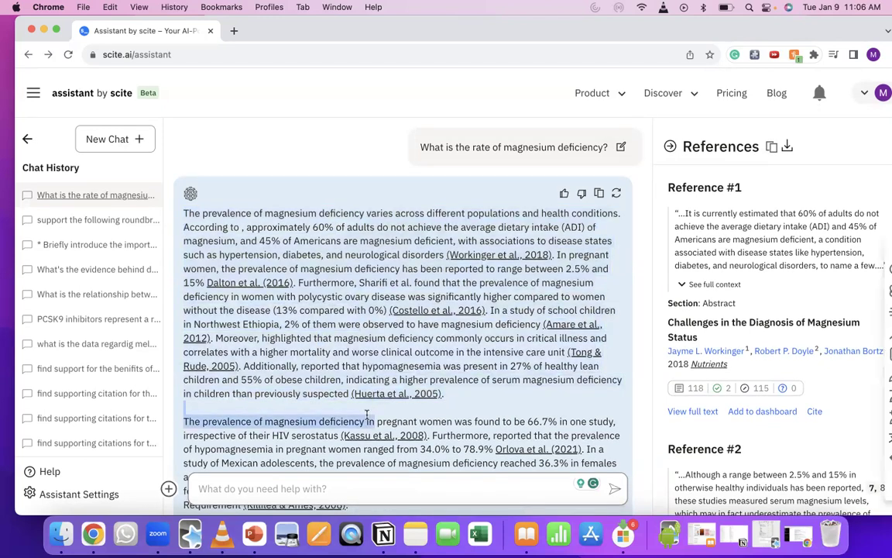
pyautogui.scroll(-2, 365, 418)
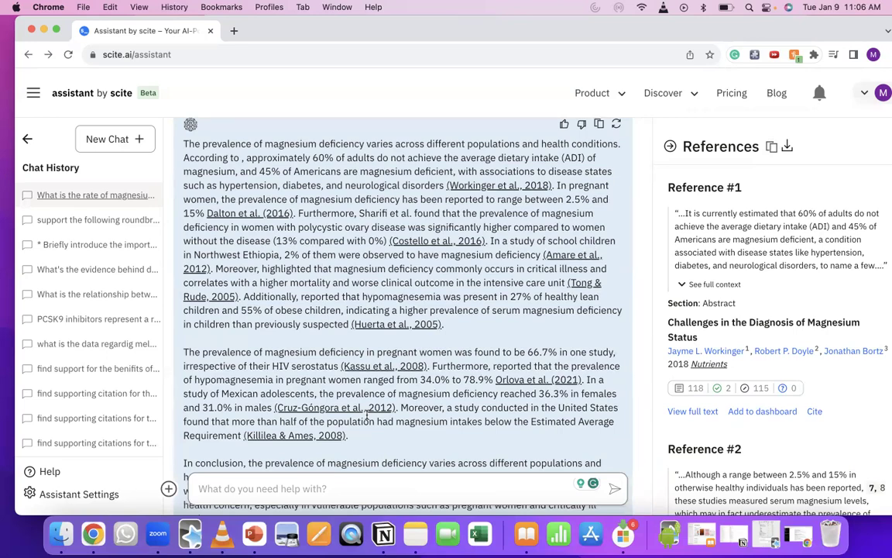
pyautogui.scroll(1, 367, 417)
pyautogui.moveTo(367, 417)
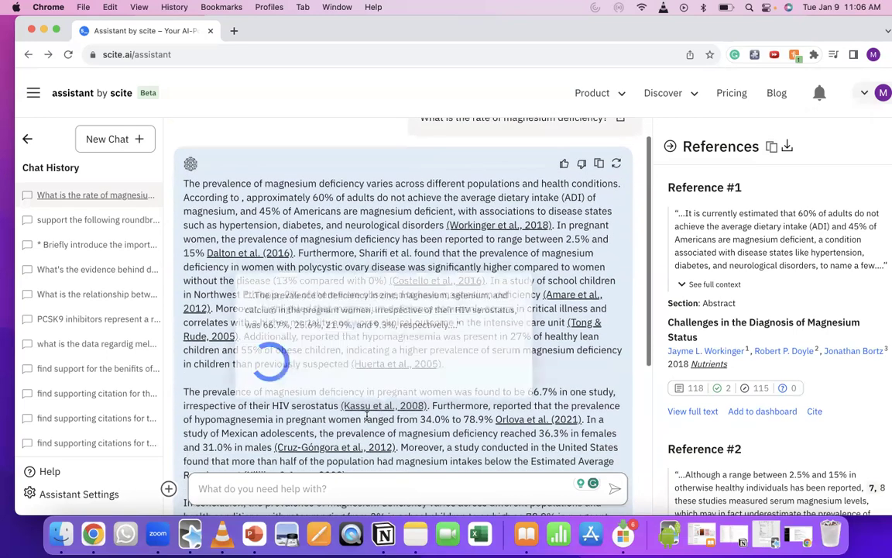
pyautogui.scroll(-3, 292, 312)
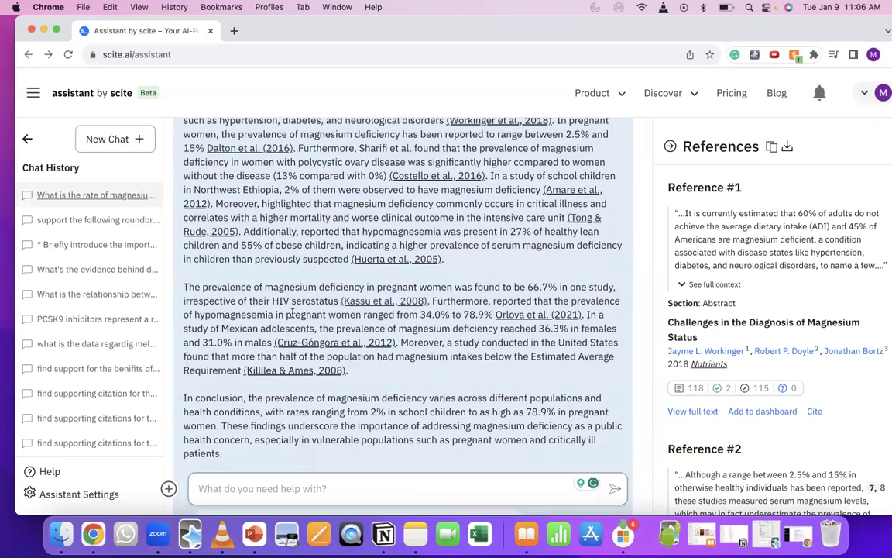
pyautogui.scroll(4, 293, 312)
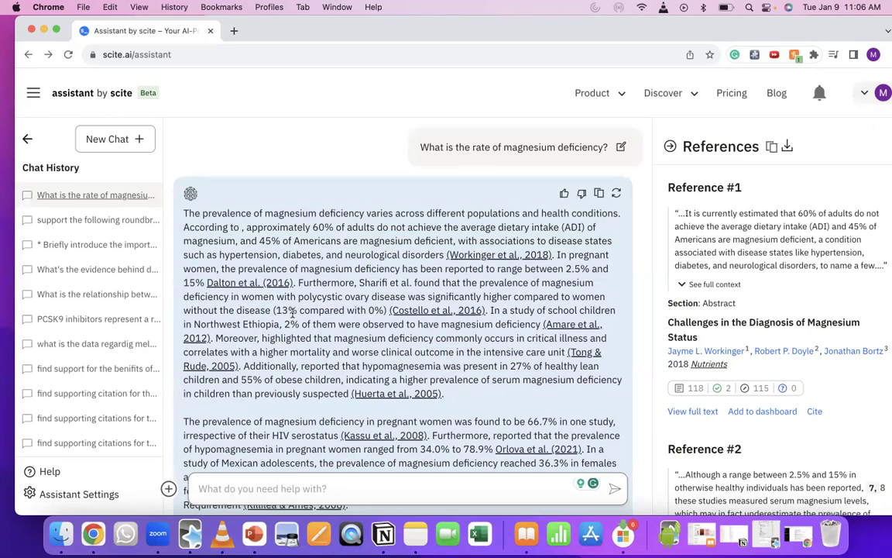
# - Ask the follow-up question "is there evidence that magnesium is good for migraines" in the same chat
pyautogui.scroll(-5, 292, 312)
pyautogui.click(293, 486)
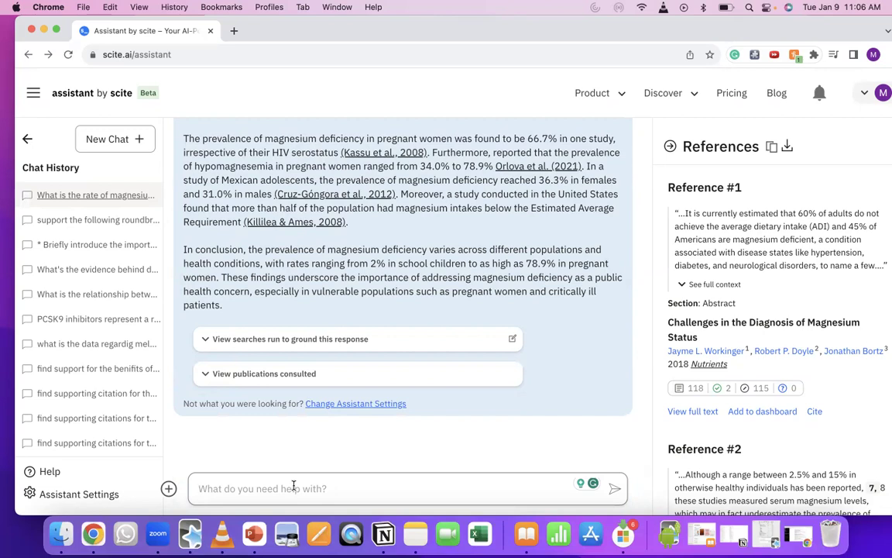
pyautogui.write('is')
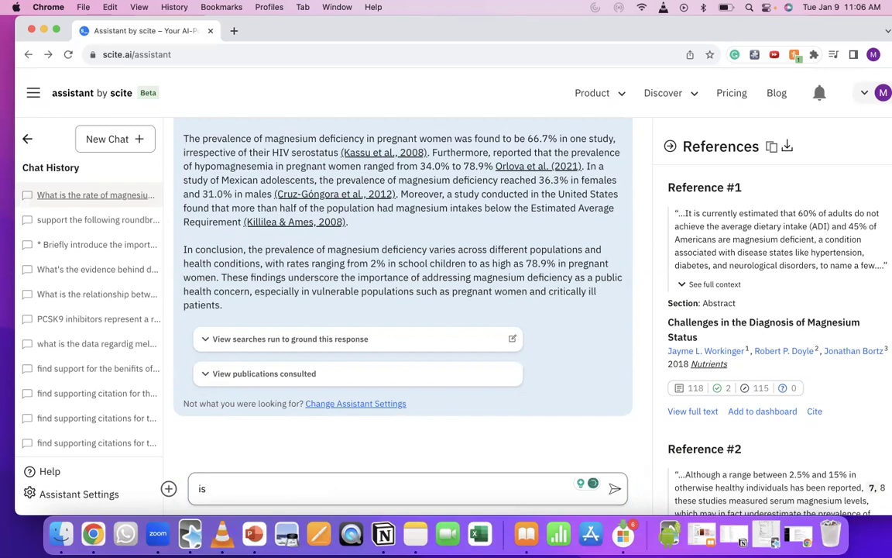
pyautogui.write(' there evidence that magnesium is good for migraines')
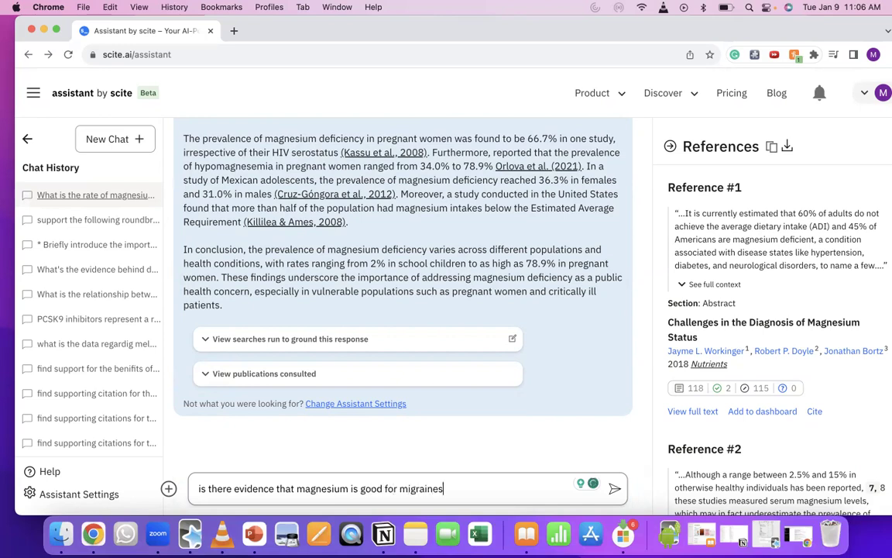
pyautogui.press('Return')
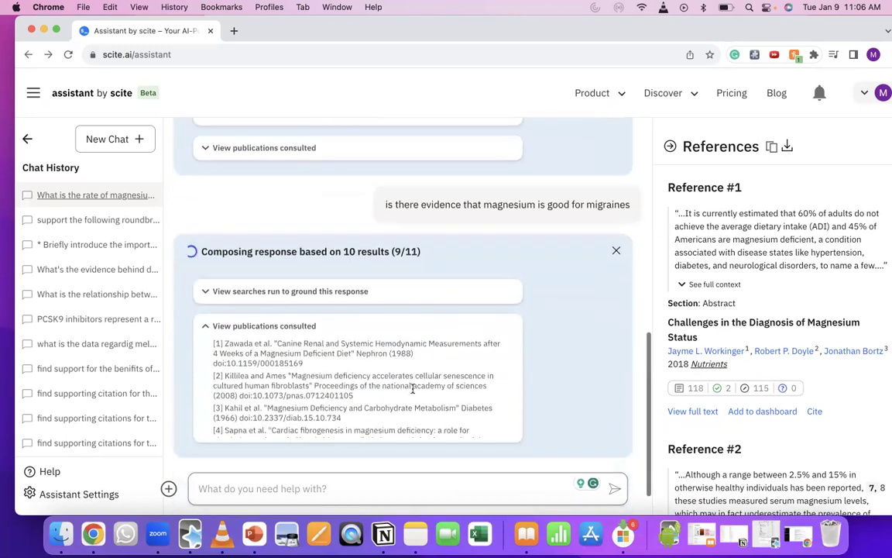
# - Examine the reference list through Reference #10 and read the response about magnesium and migraines
pyautogui.scroll(-5, 379, 419)
pyautogui.scroll(-8, 773, 426)
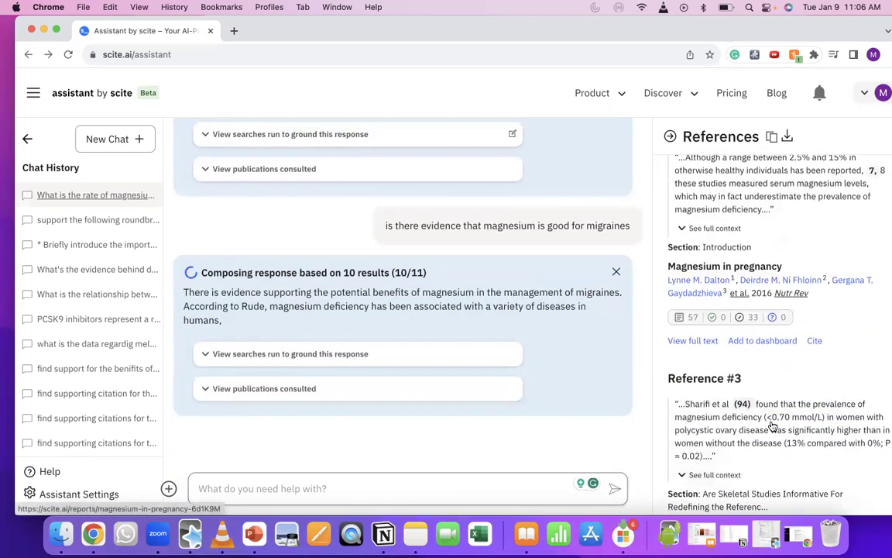
pyautogui.scroll(-12, 772, 426)
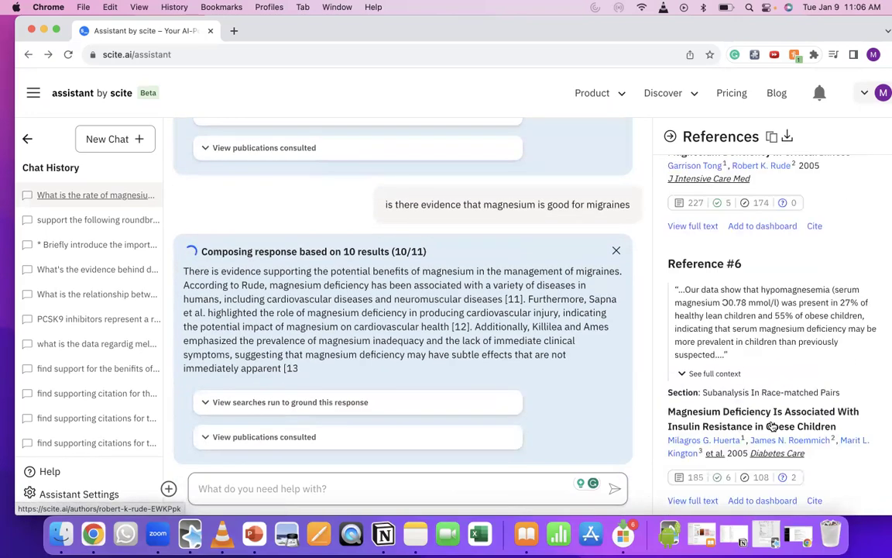
pyautogui.scroll(-15, 772, 426)
pyautogui.scroll(8, 741, 262)
pyautogui.scroll(15, 741, 262)
pyautogui.scroll(-10, 691, 296)
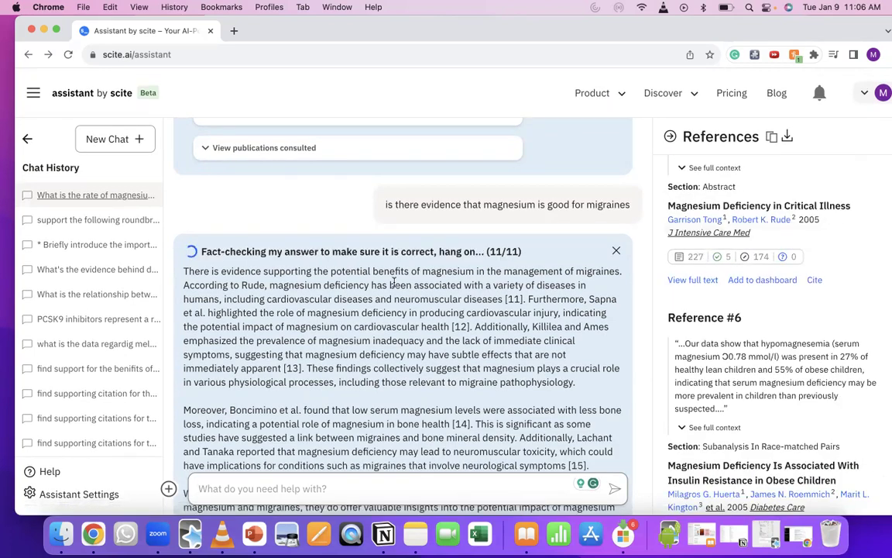
pyautogui.scroll(-2, 782, 474)
pyautogui.scroll(-15, 782, 474)
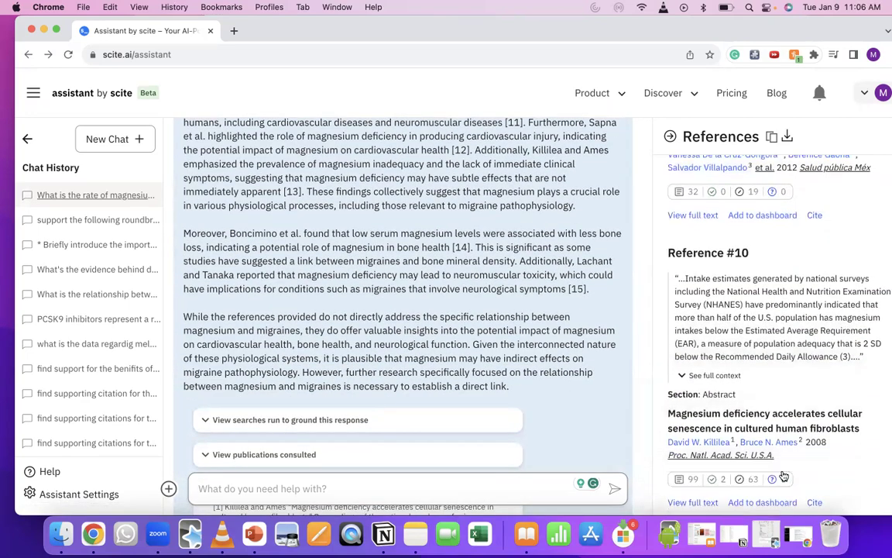
pyautogui.scroll(-1, 783, 476)
pyautogui.moveTo(739, 266)
pyautogui.mouseDown()
pyautogui.moveTo(777, 347)
pyautogui.moveTo(747, 278)
pyautogui.moveTo(728, 260)
pyautogui.moveTo(689, 260)
pyautogui.moveTo(745, 273)
pyautogui.moveTo(741, 283)
pyautogui.mouseUp()
pyautogui.click(745, 290)
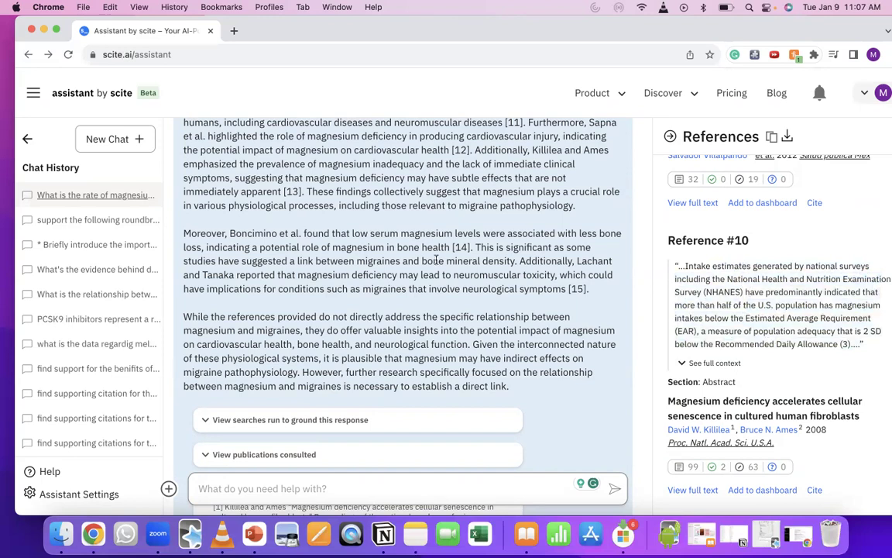
pyautogui.scroll(5, 387, 233)
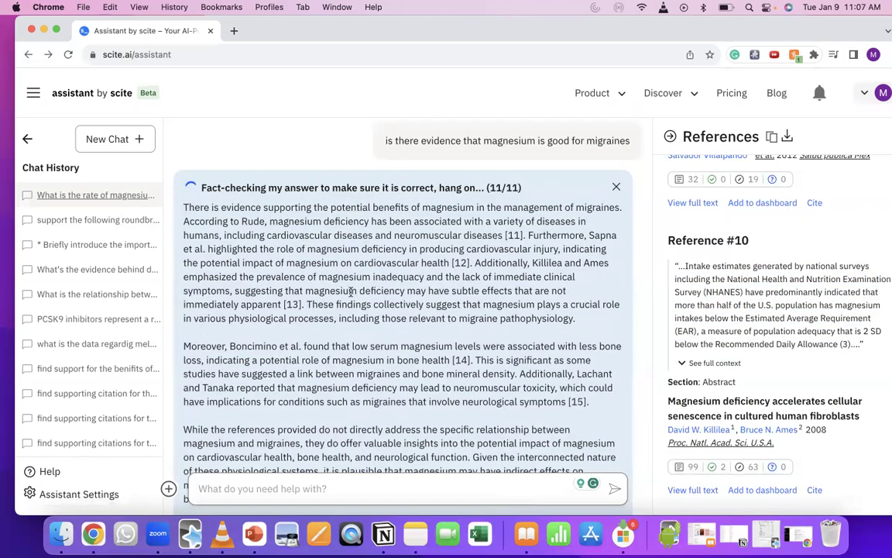
# - Read the completed migraine answer through to its conclusion and compare its in-text citations with those in the earlier magnesium deficiency answer
pyautogui.scroll(-5, 403, 341)
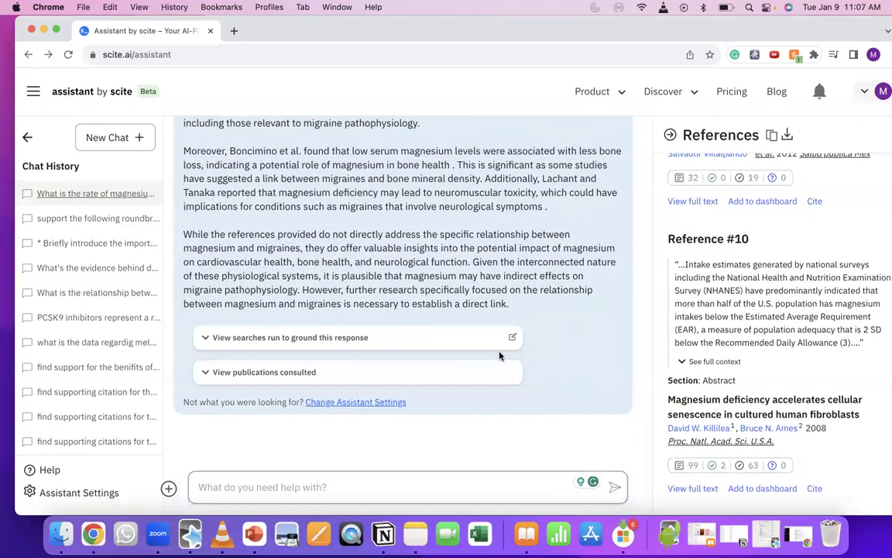
pyautogui.scroll(7, 499, 354)
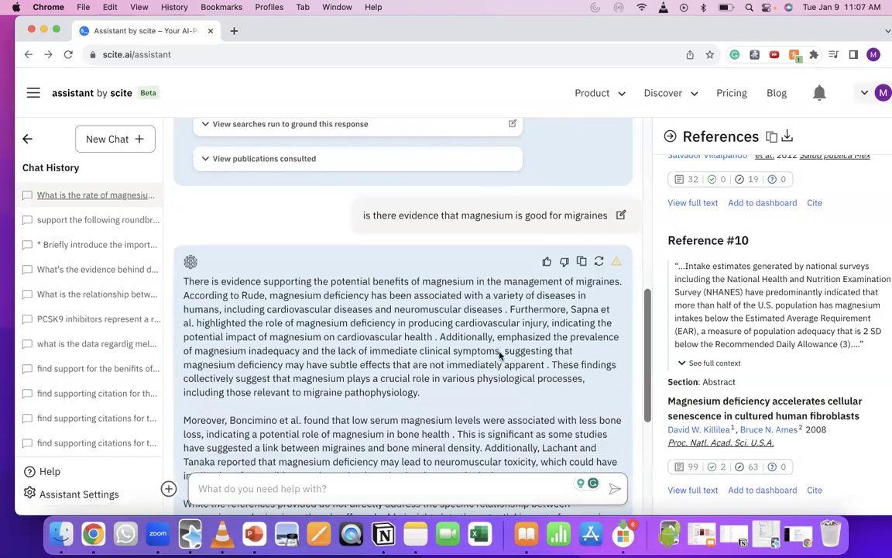
pyautogui.scroll(-7, 500, 354)
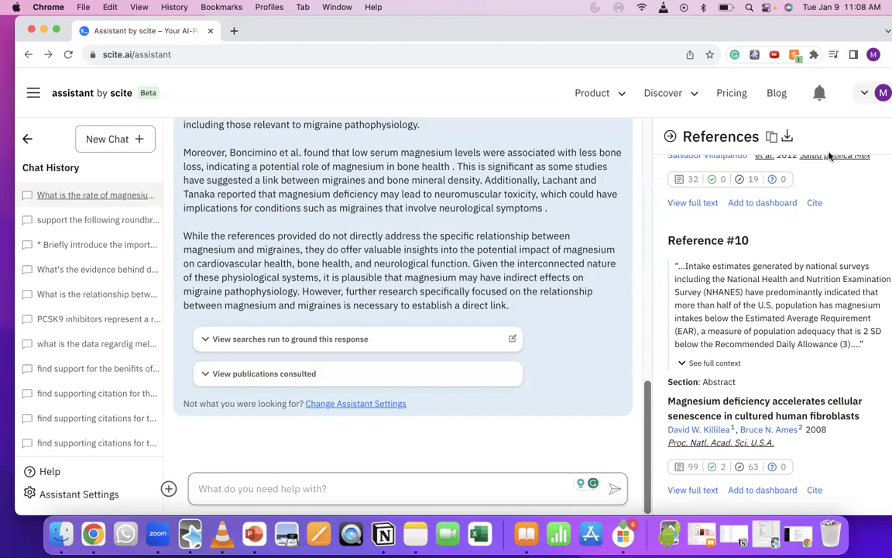
pyautogui.scroll(3, 548, 313)
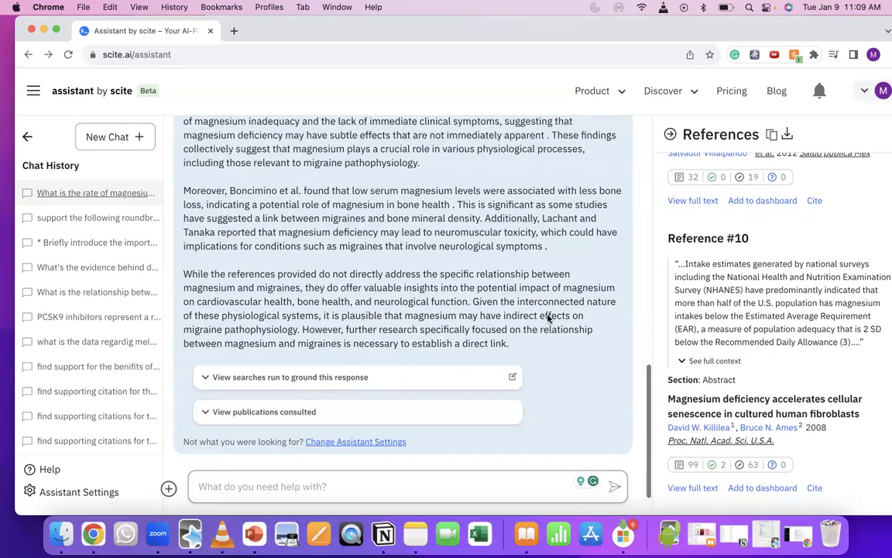
pyautogui.scroll(-3, 548, 314)
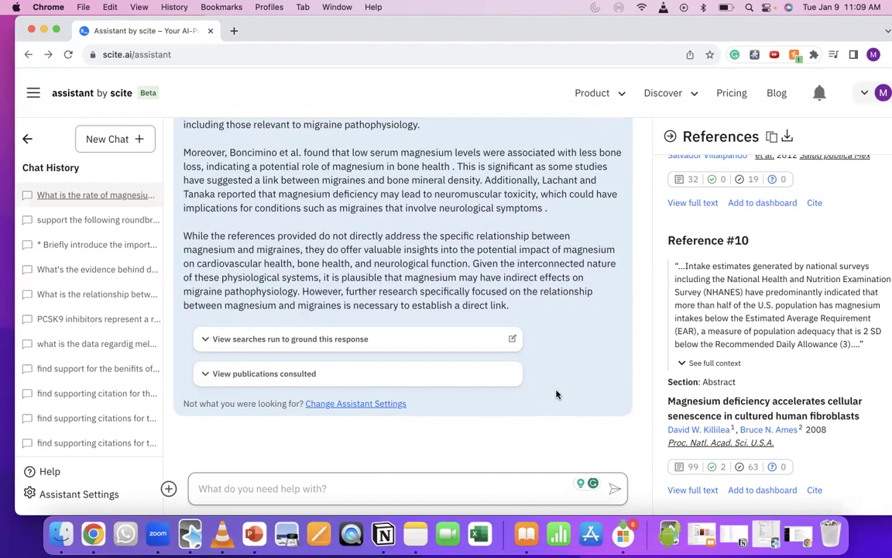
pyautogui.scroll(15, 556, 394)
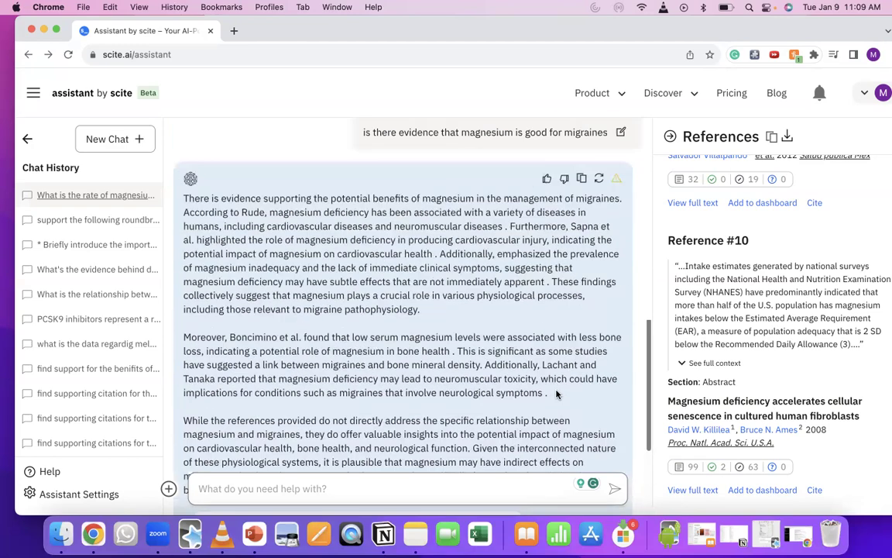
pyautogui.scroll(-3, 556, 394)
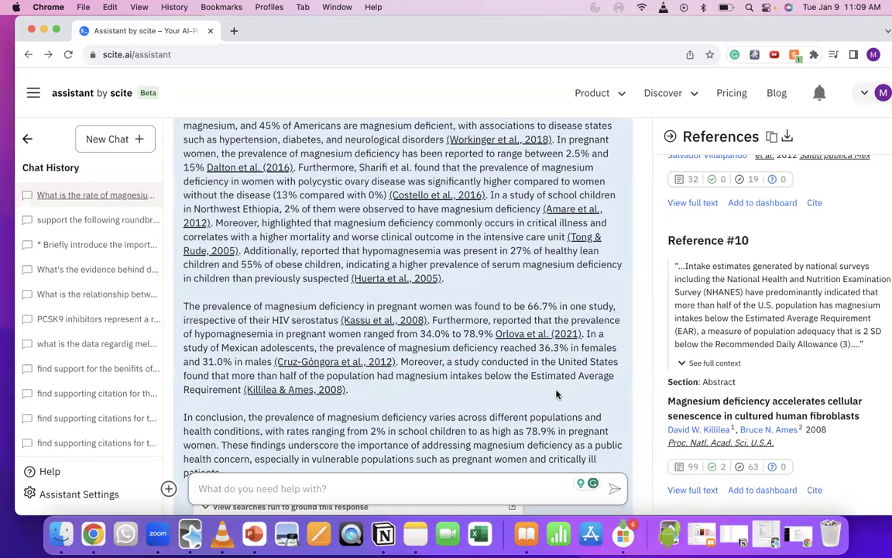
pyautogui.scroll(2, 556, 394)
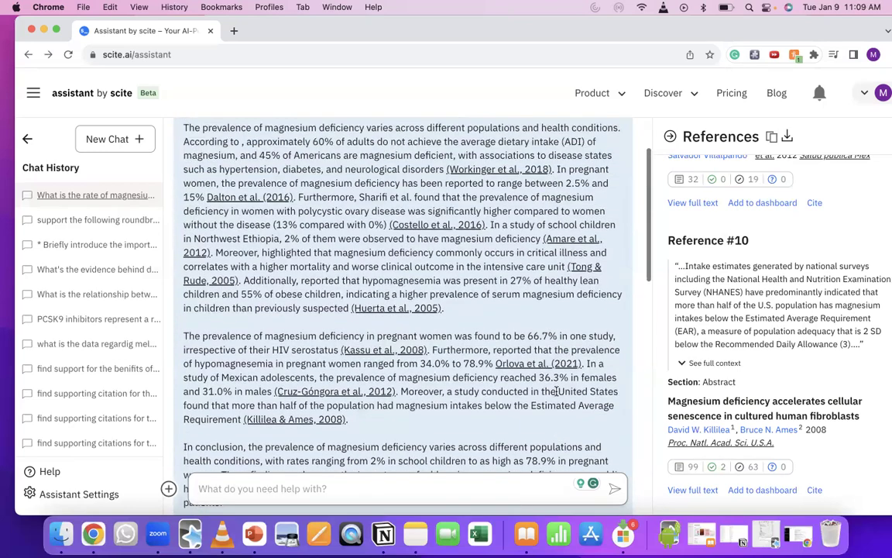
pyautogui.scroll(3, 556, 394)
pyautogui.scroll(-20, 556, 394)
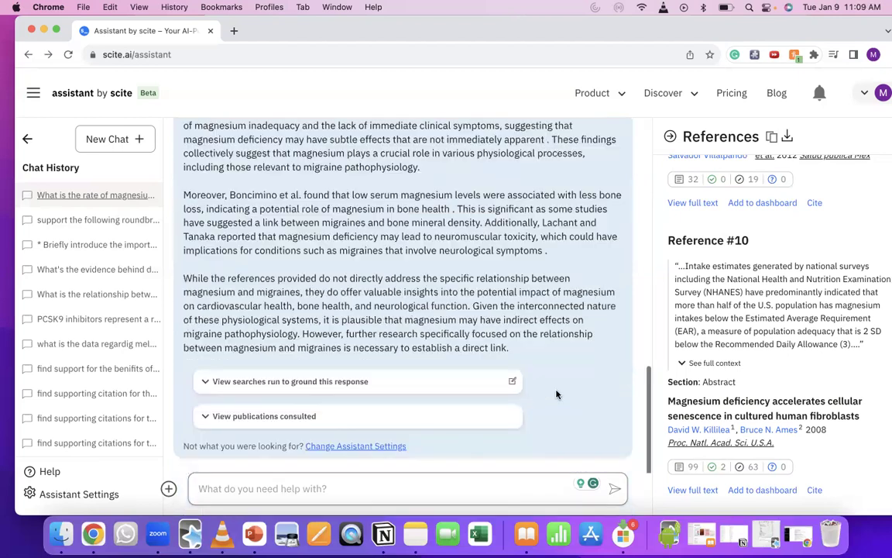